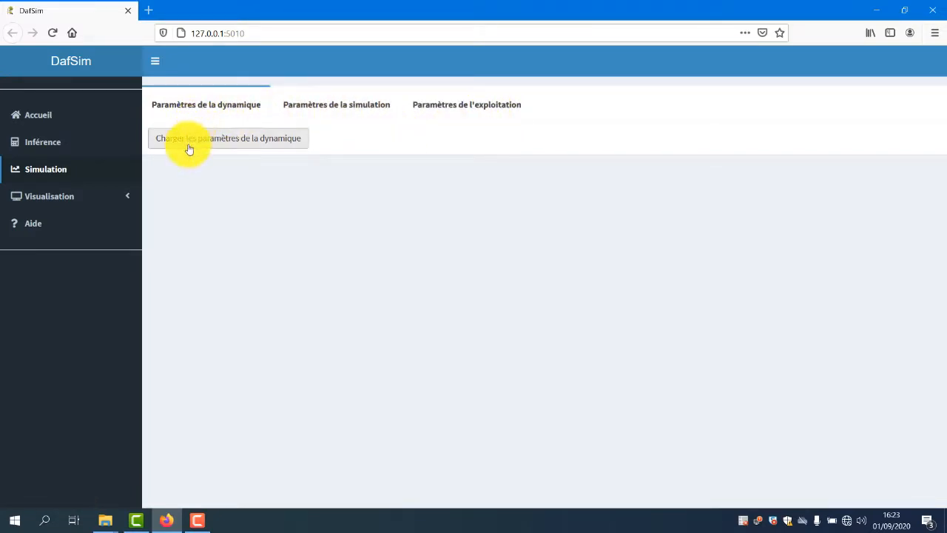
- Load the dynamics parameters from MParacouDYN2.RDS and create a new scenario
left_click(219, 148)
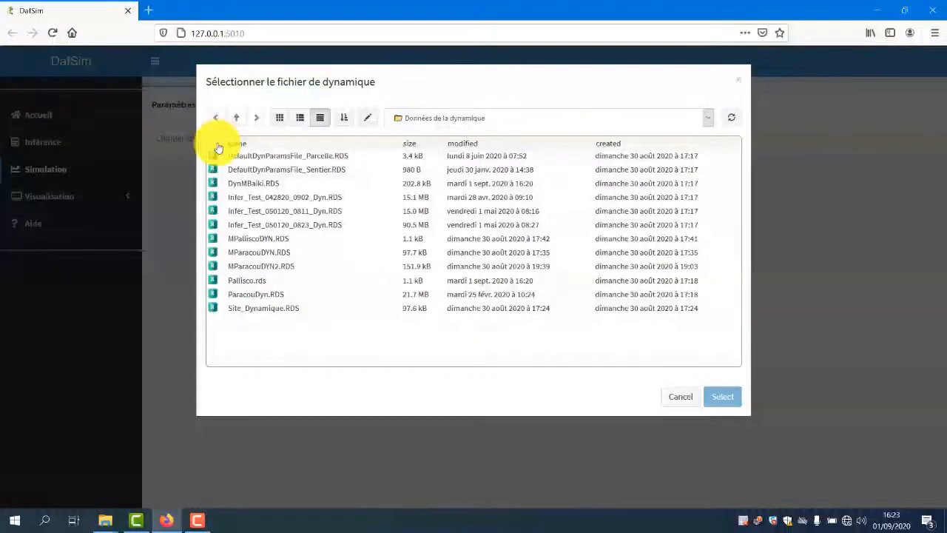
double_click(280, 268)
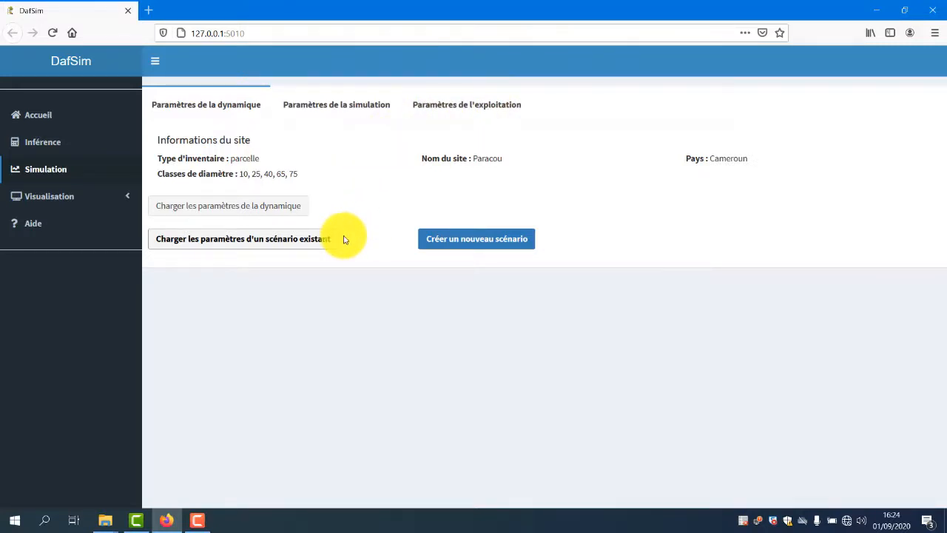
left_click(458, 239)
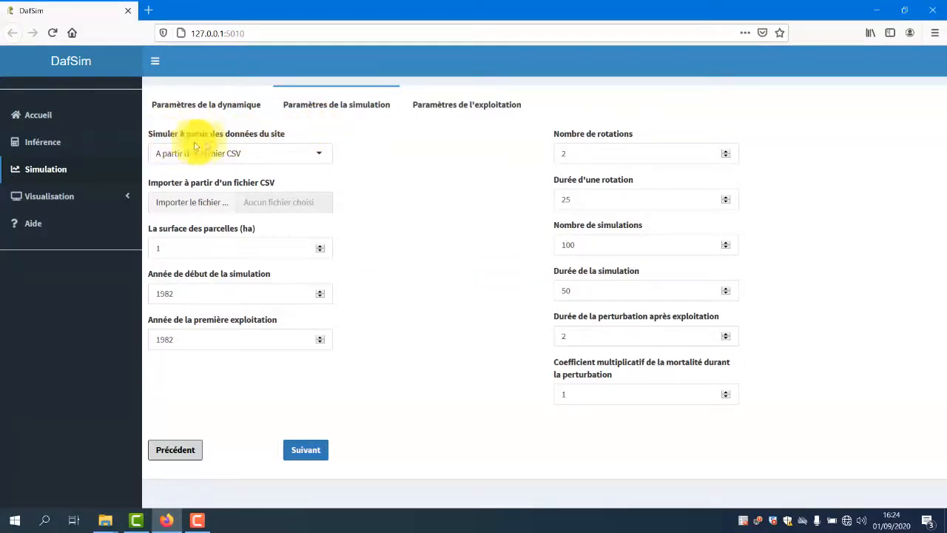
left_click(268, 152)
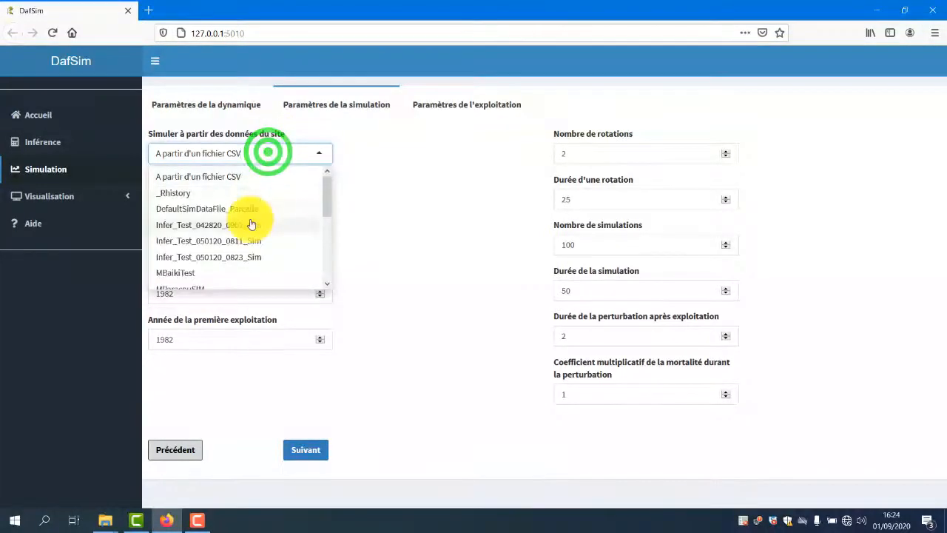
scroll(239, 222, "down", 3)
scroll(225, 211, "up", 1)
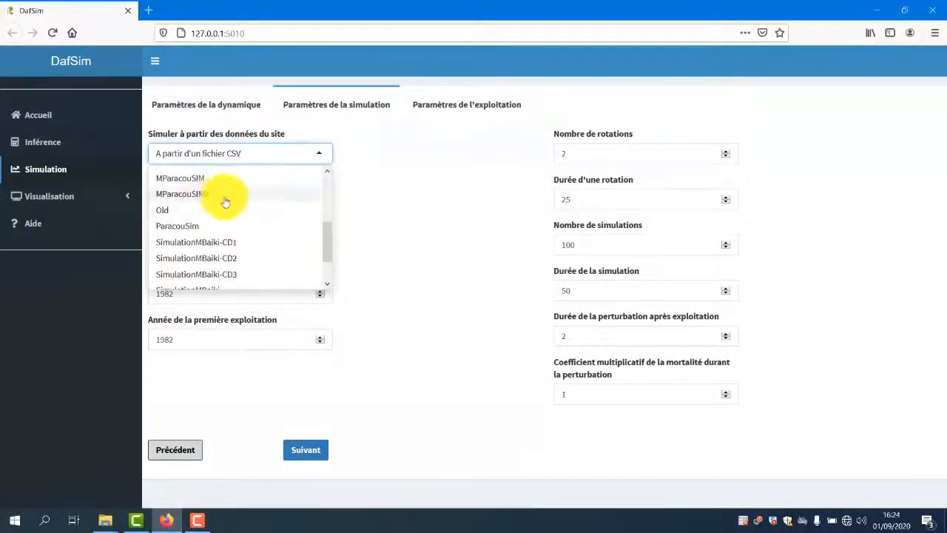
scroll(218, 198, "up", 3)
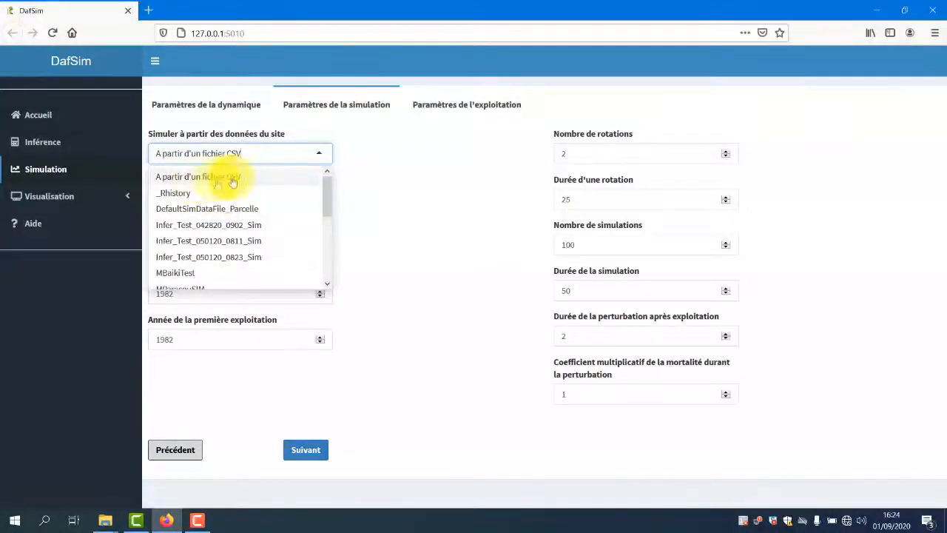
left_click(239, 177)
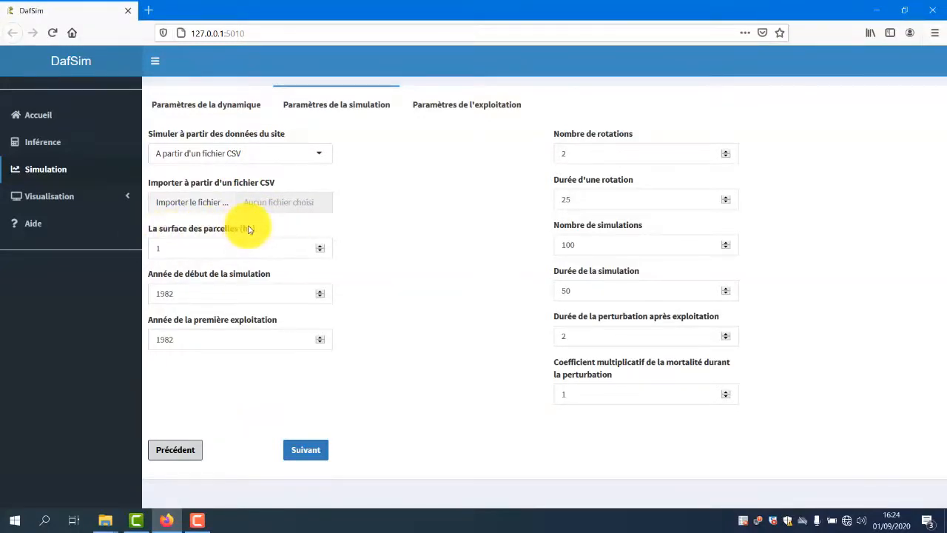
- Set the simulation to run from the MParacouSIM2 site data
left_click(284, 153)
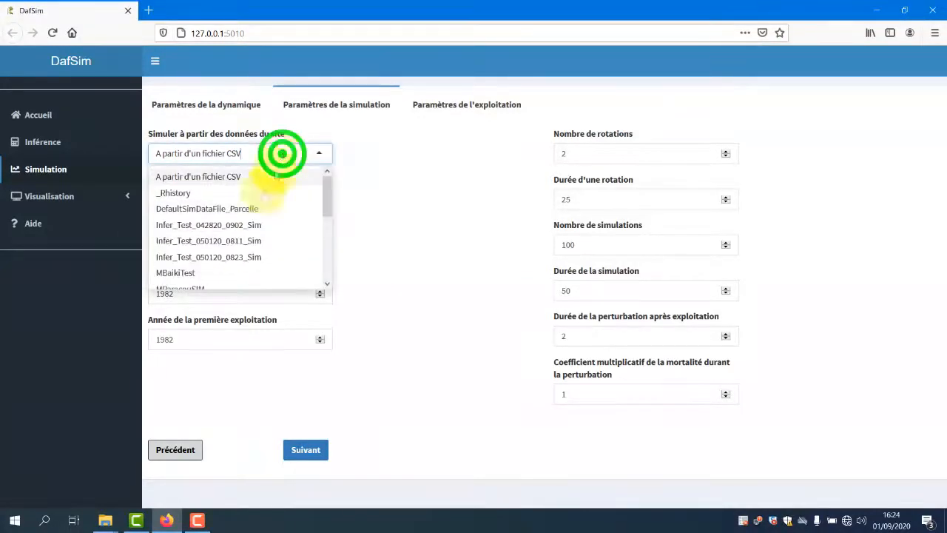
scroll(252, 241, "down", 3)
left_click(212, 216)
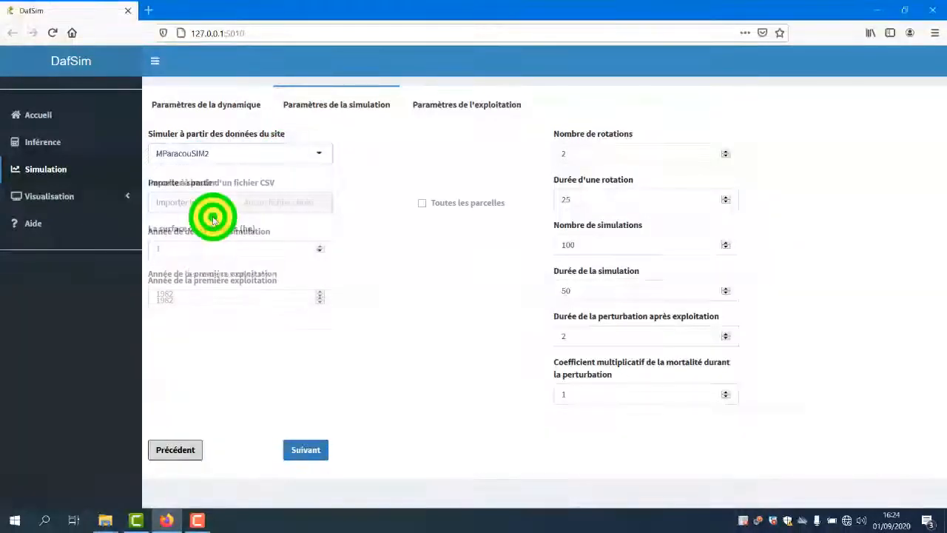
- Select plots 111, 112, 113 and 114 as the plots to simulate
left_click(219, 203)
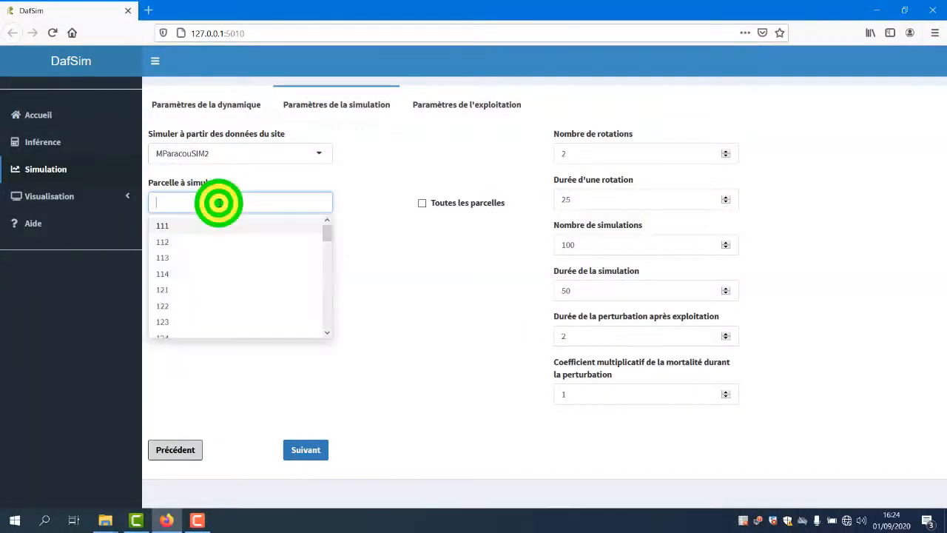
left_click(198, 227)
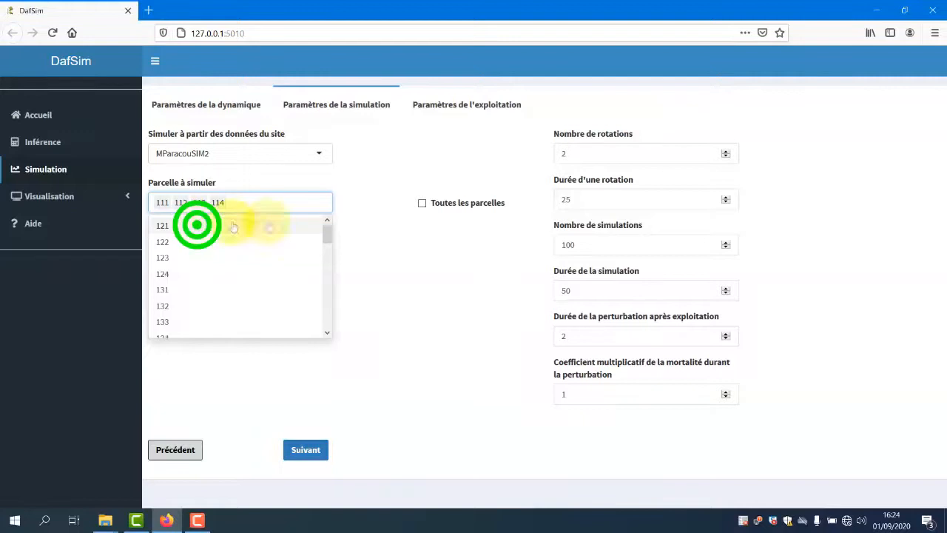
left_click(370, 239)
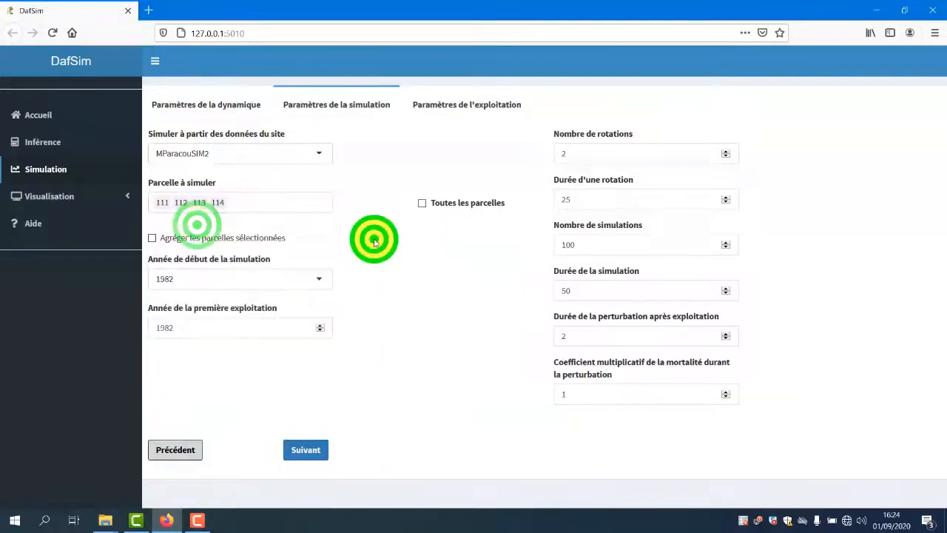
left_click(241, 204)
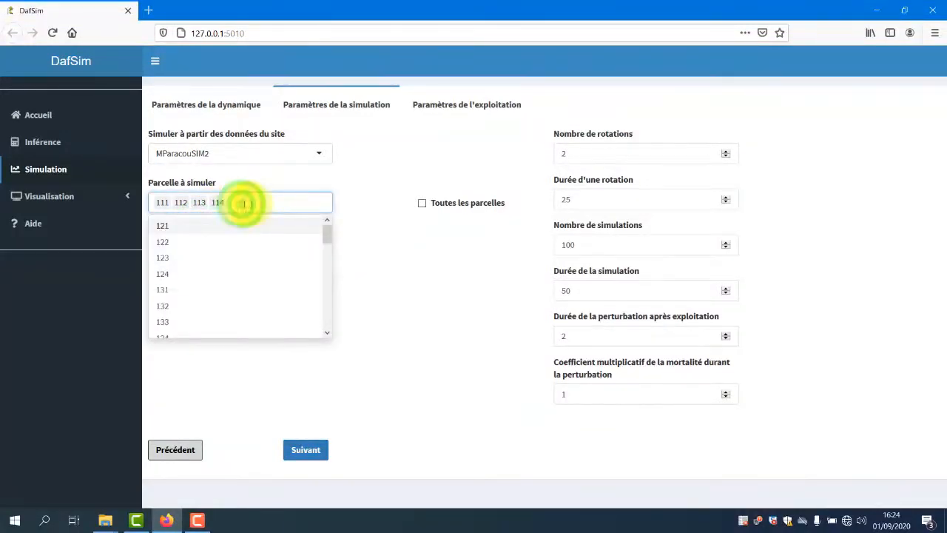
left_click(270, 200)
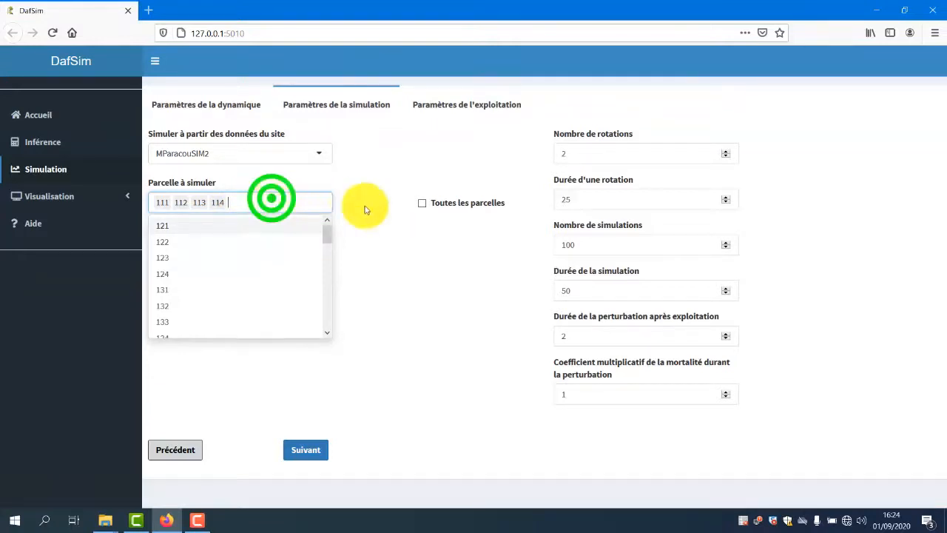
left_click(364, 210)
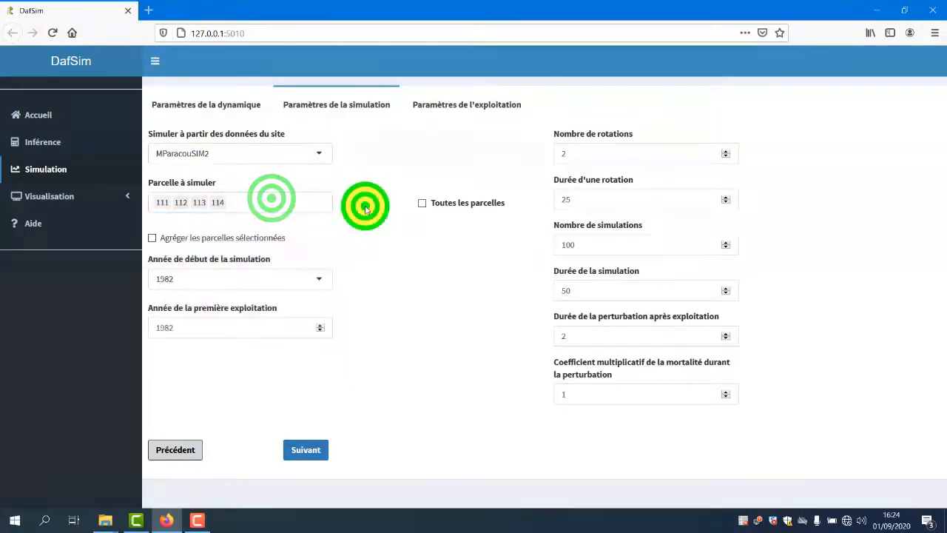
- Switch the all-plots option on and back off, and enable aggregation of the selected plots
left_click(423, 204)
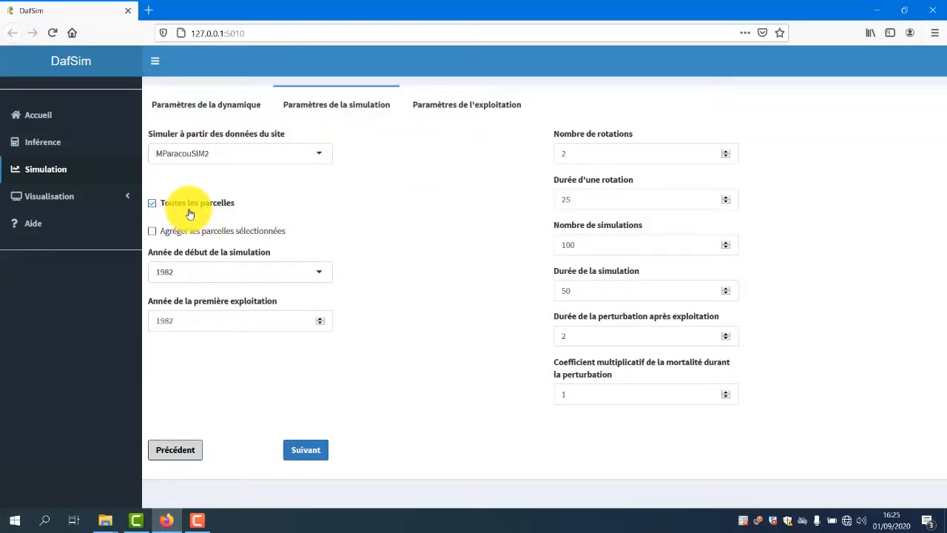
left_click(209, 202)
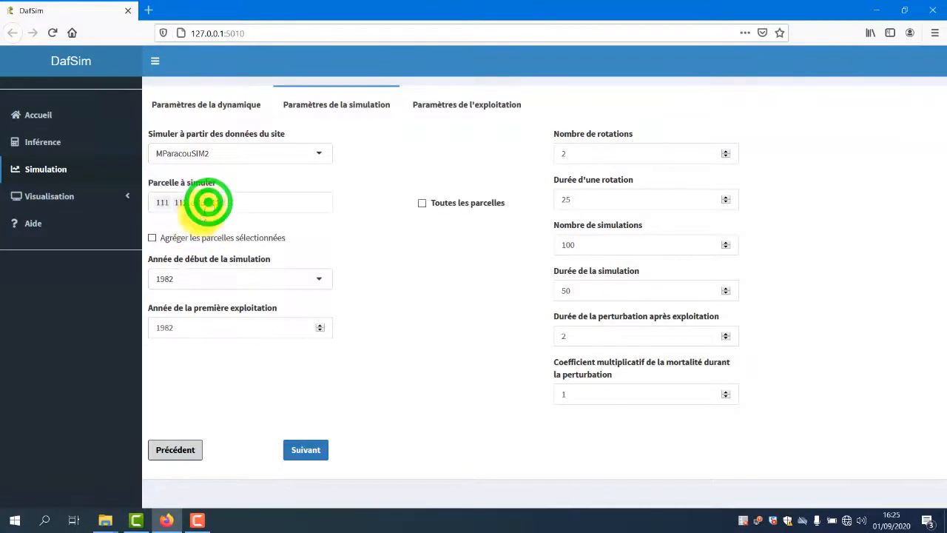
left_click(185, 246)
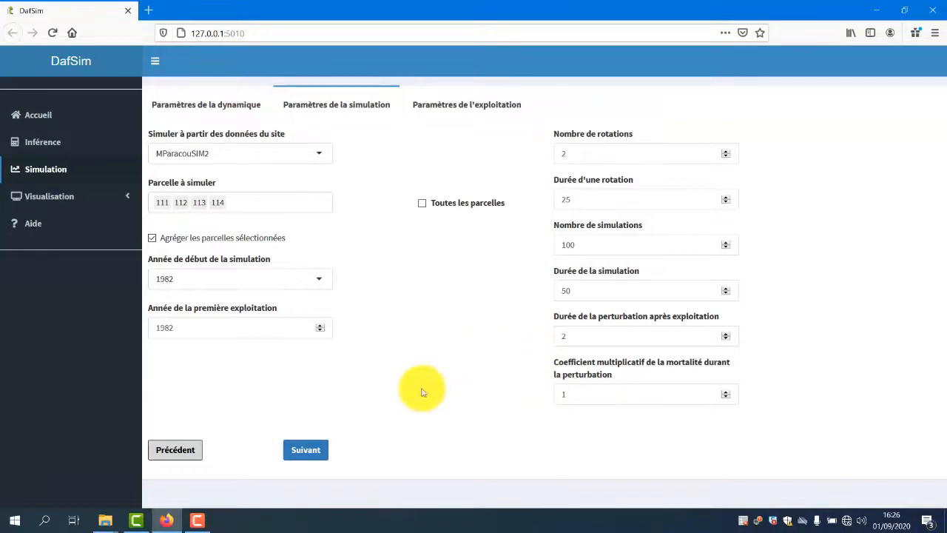
- Continue to the exploitation parameters and examine all columns of the species table
left_click(303, 453)
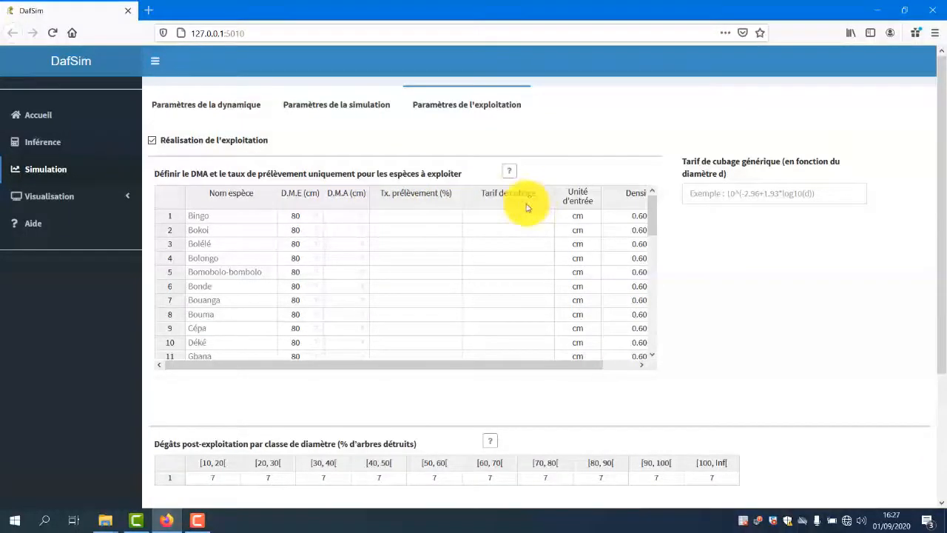
scroll(526, 200, "right", 1)
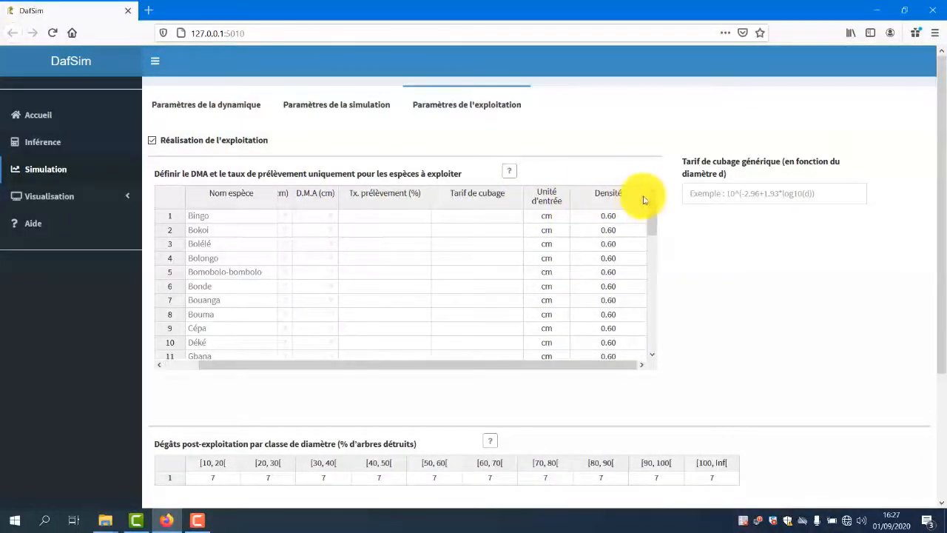
scroll(583, 200, "left", 1)
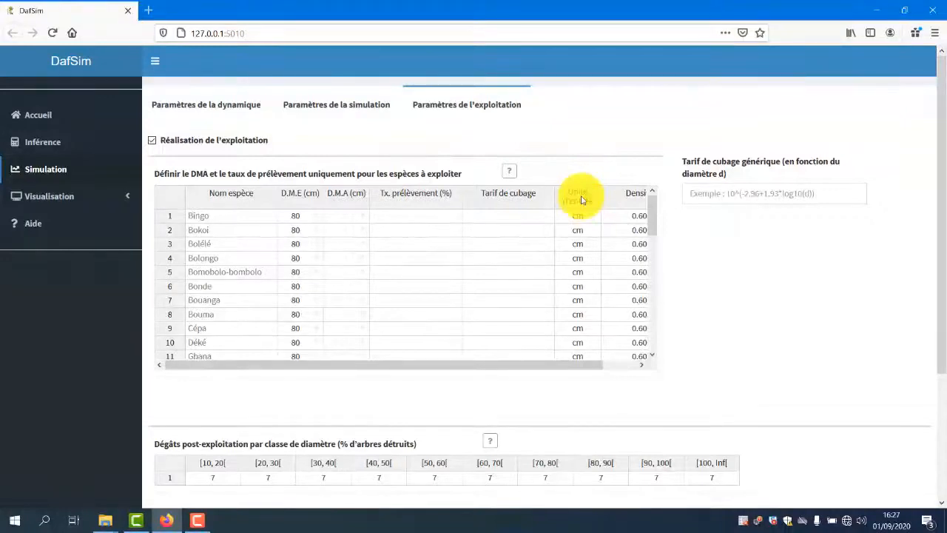
- Consult the species data help, select the row 5 Afzelia africana volume equation, and close the help without applying it
left_click(509, 173)
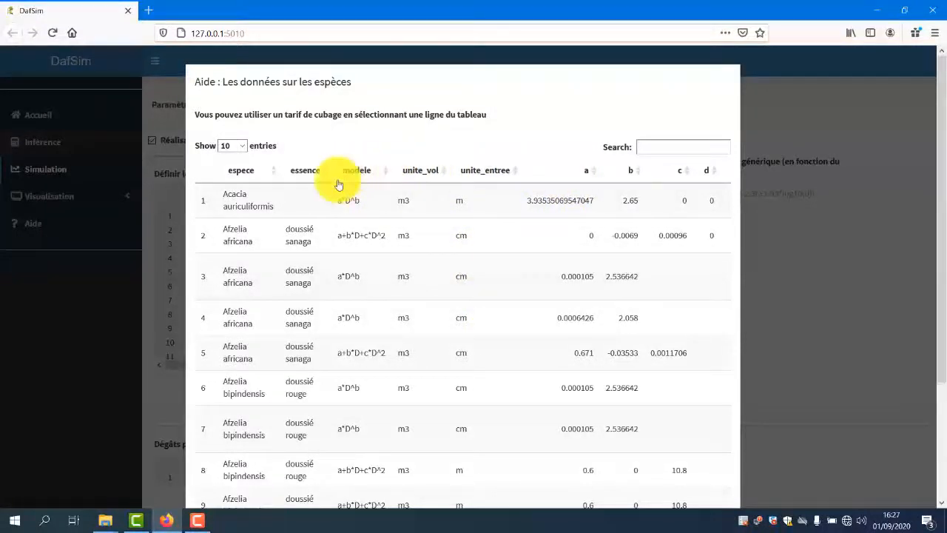
scroll(374, 221, "down", 3)
left_click(372, 205)
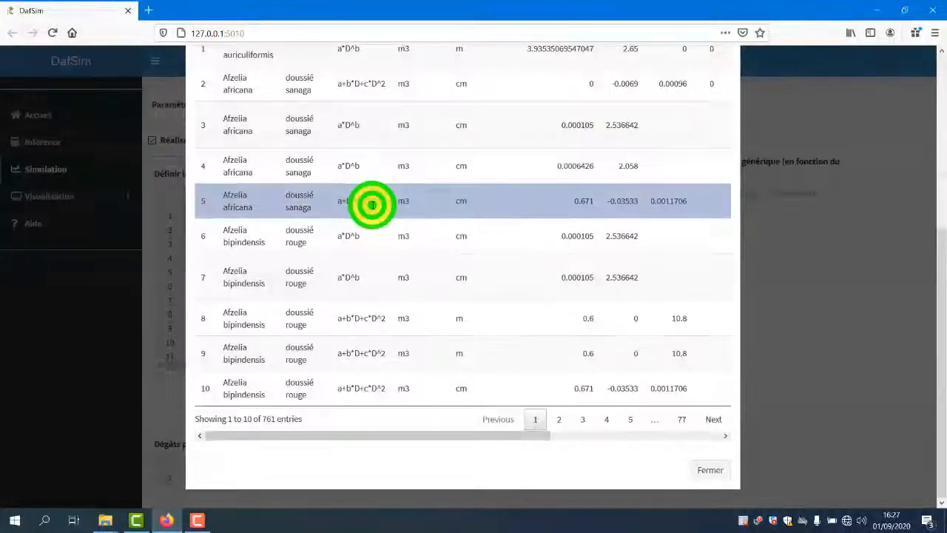
scroll(373, 205, "up", 5)
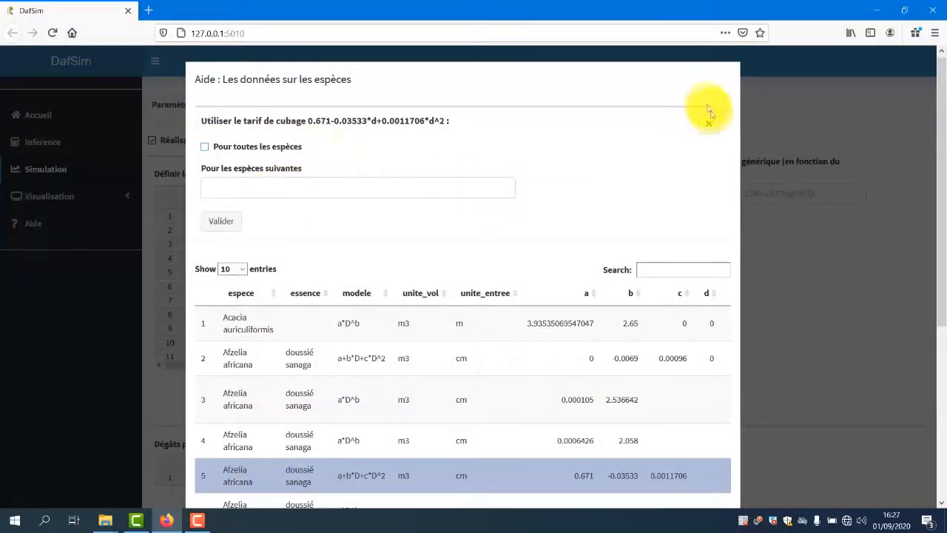
scroll(672, 454, "down", 5)
left_click(706, 469)
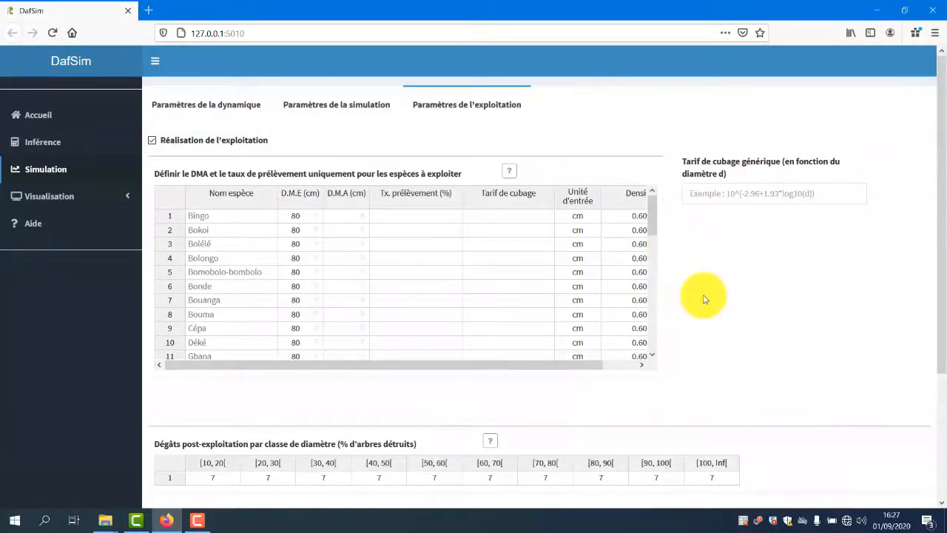
- Examine the reference table in the help for post-exploitation damage by diameter class, and close it
scroll(704, 299, "down", 3)
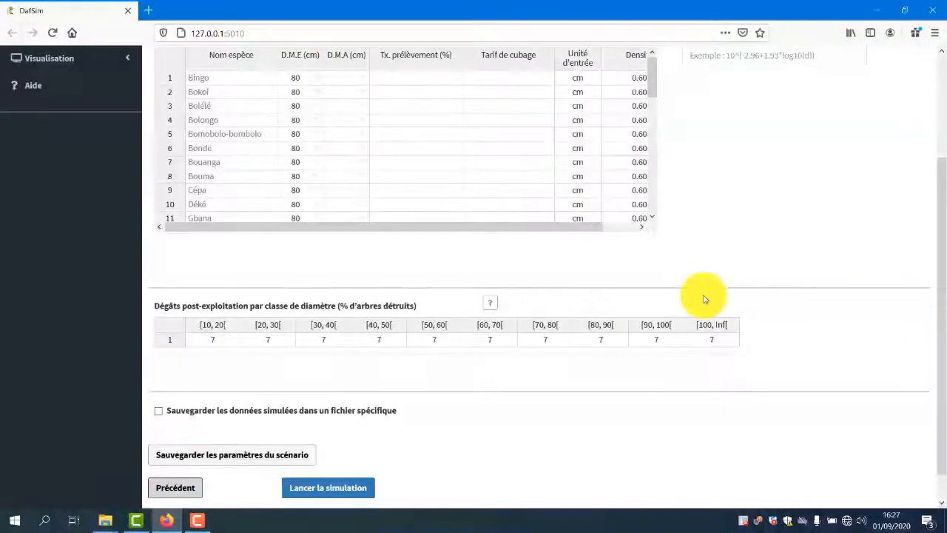
scroll(703, 298, "down", 1)
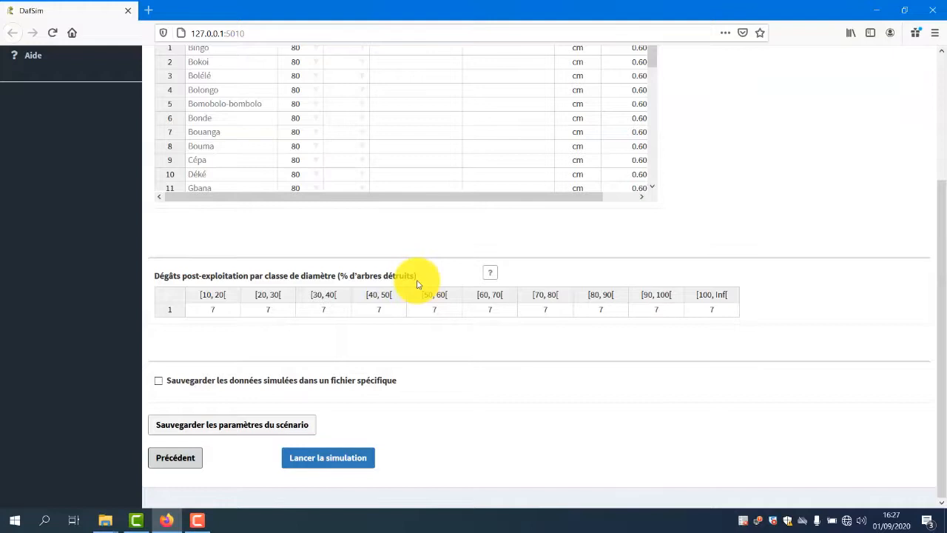
left_click(492, 275)
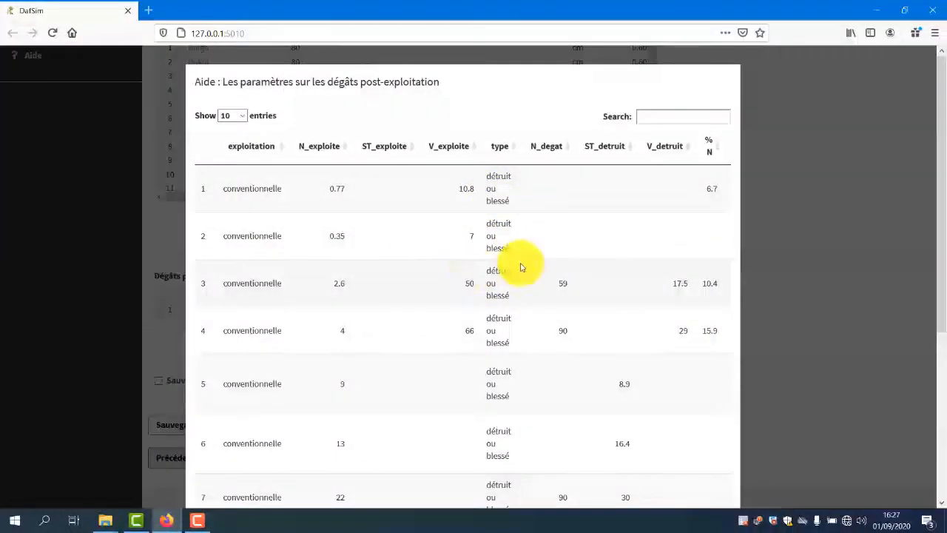
scroll(444, 306, "down", 5)
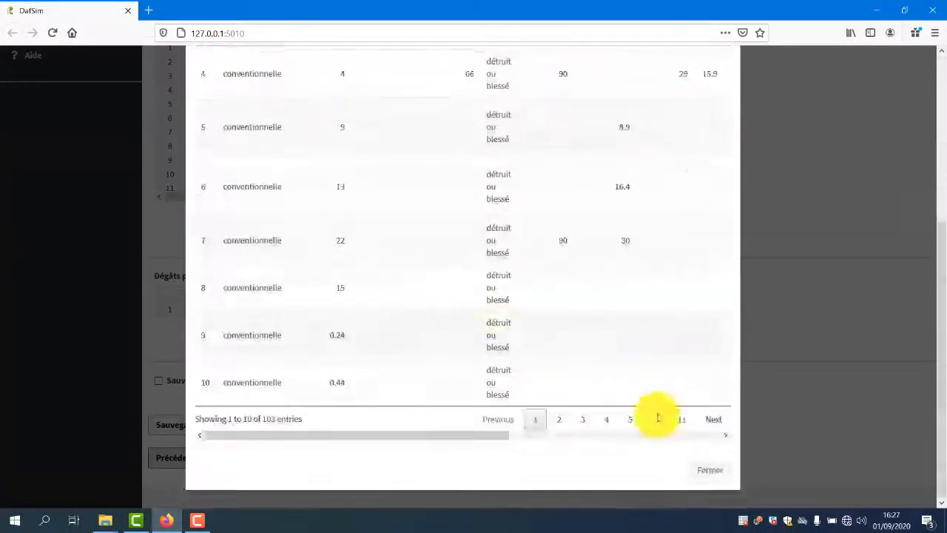
left_click(700, 470)
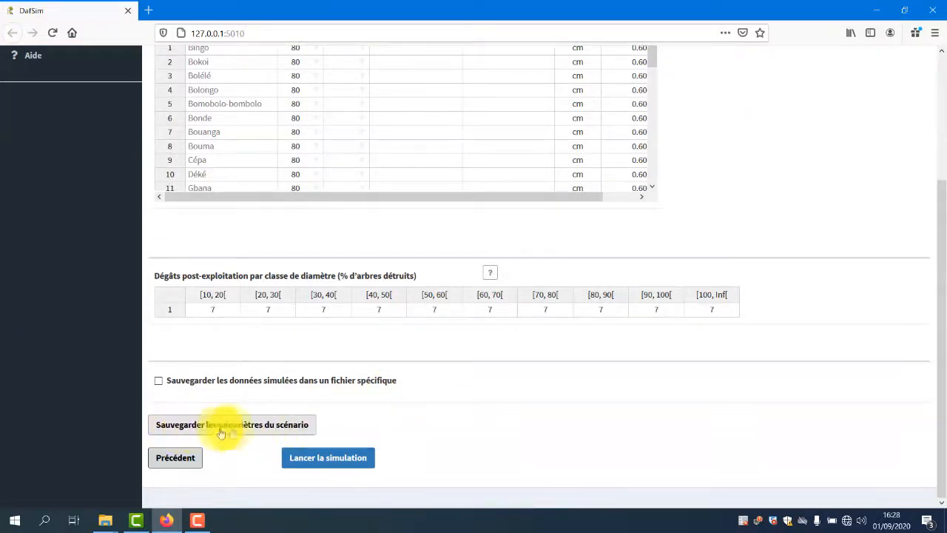
- Save the scenario parameters and go back to the simulation parameters
left_click(306, 426)
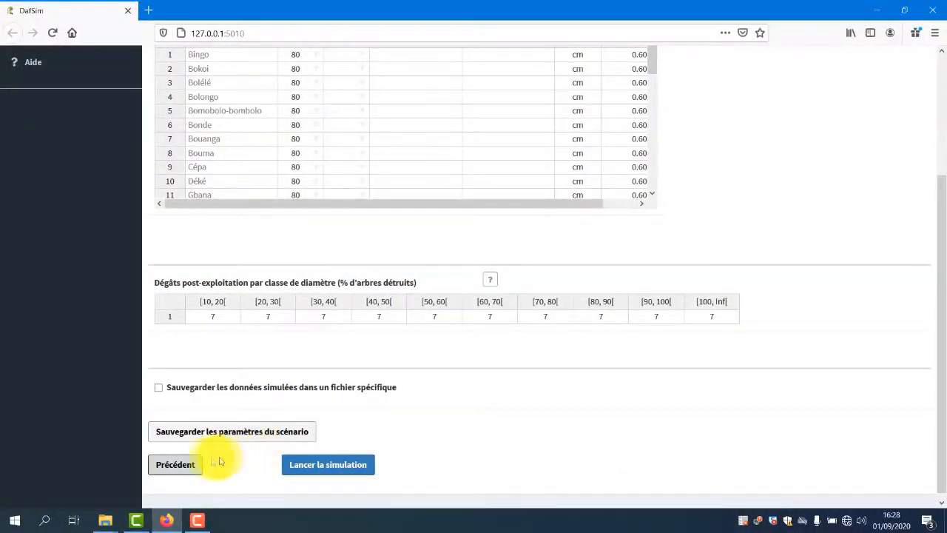
left_click(174, 465)
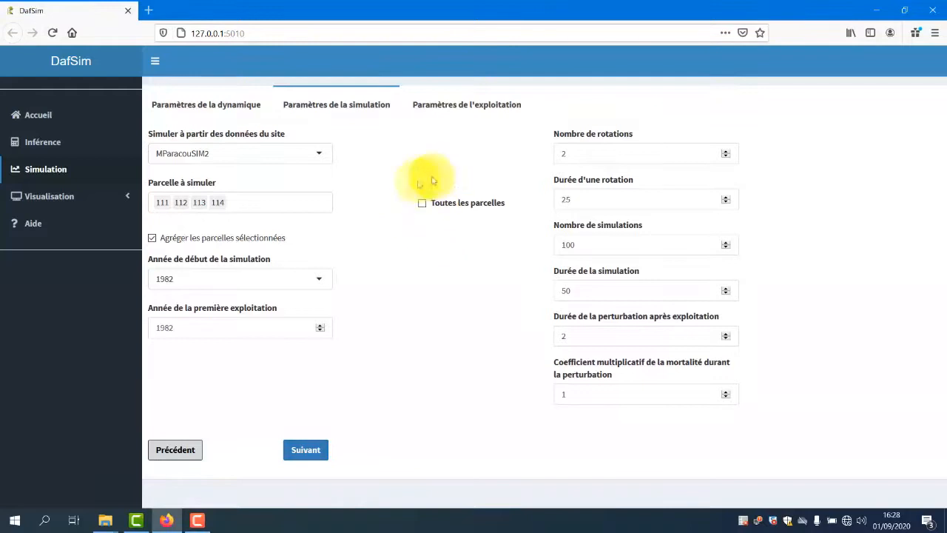
- Return to the exploitation parameters and launch the simulation
left_click(307, 448)
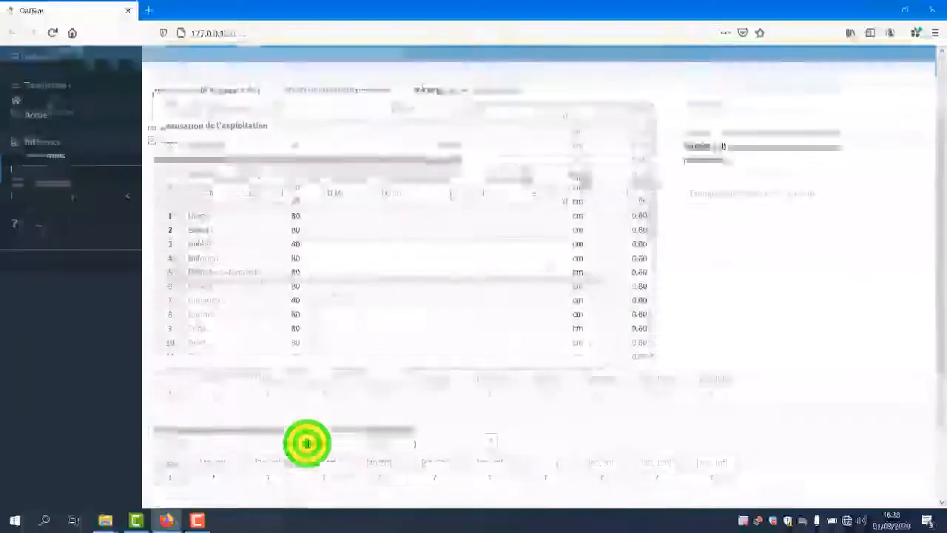
scroll(306, 444, "down", 4)
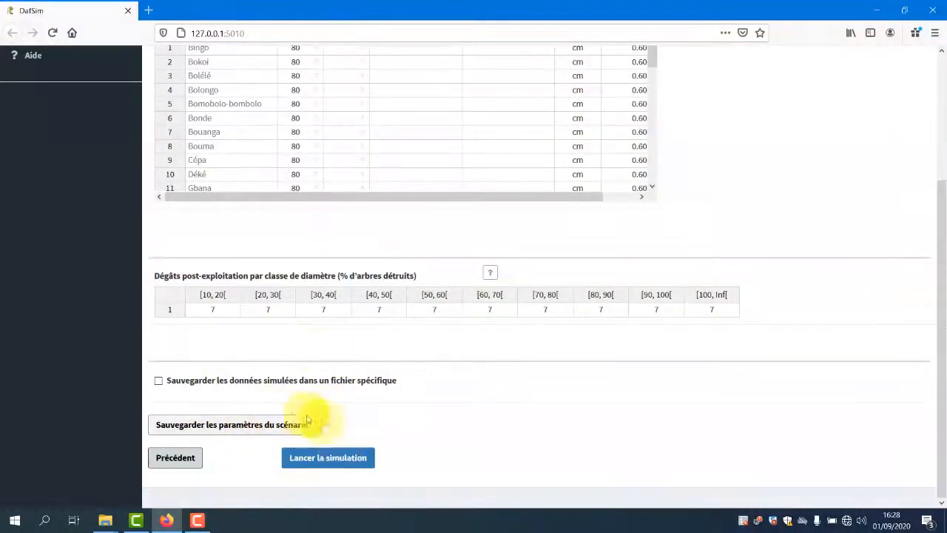
left_click(331, 460)
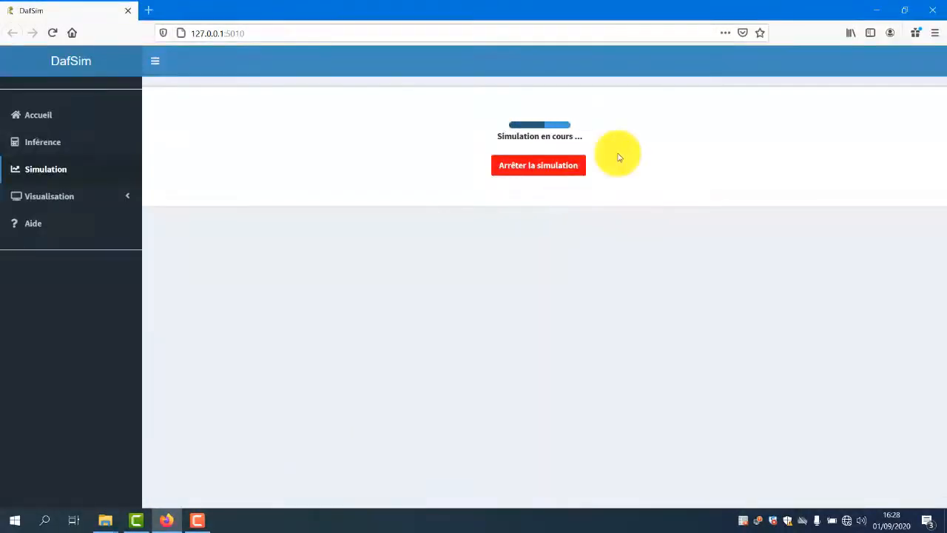
- Stop the running simulation and reopen its parameters for changes
left_click(564, 166)
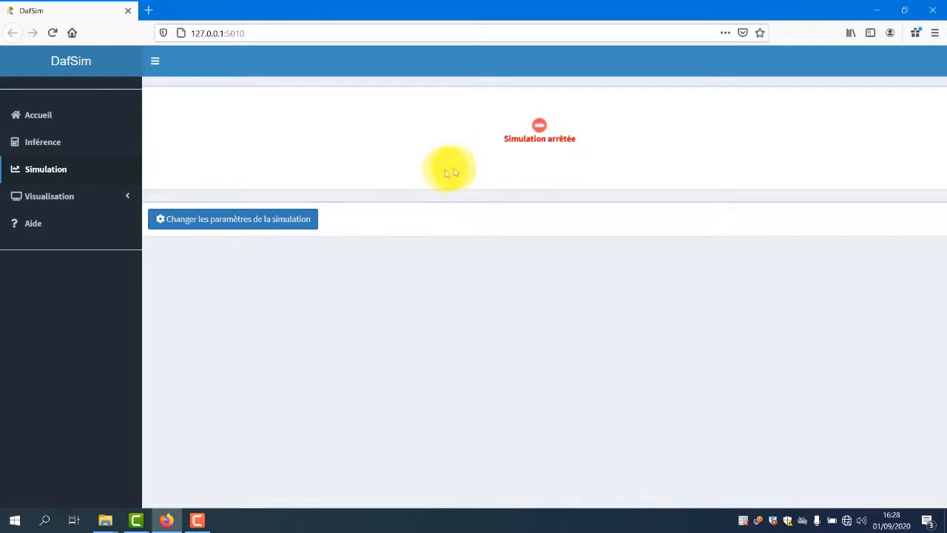
left_click(290, 221)
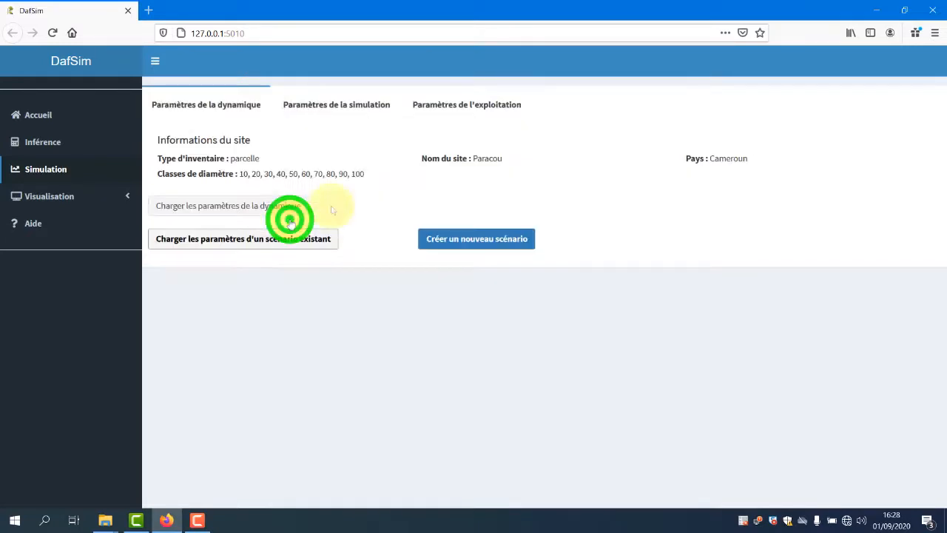
- Go through the simulation and exploitation parameters without changing them and relaunch the simulation
left_click(363, 110)
left_click(444, 104)
scroll(423, 274, "down", 6)
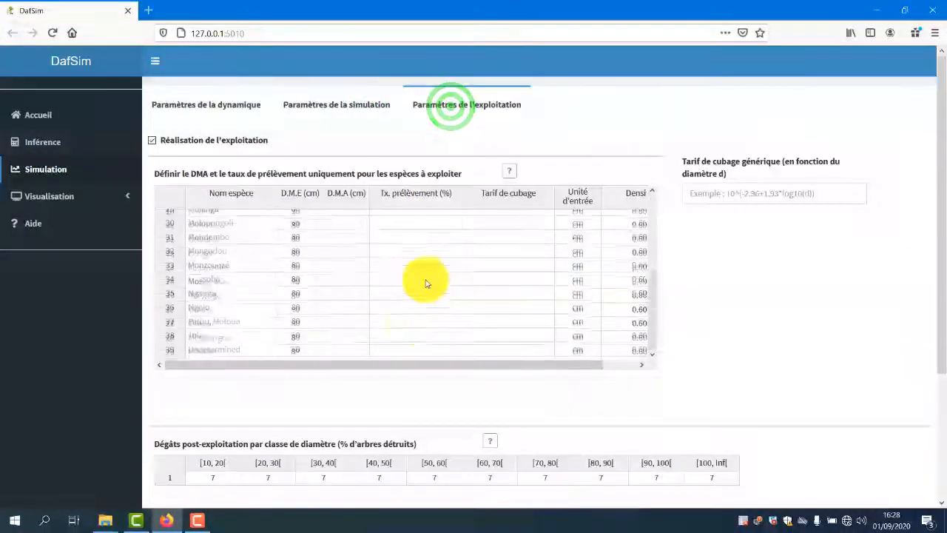
scroll(386, 416, "down", 3)
left_click(334, 457)
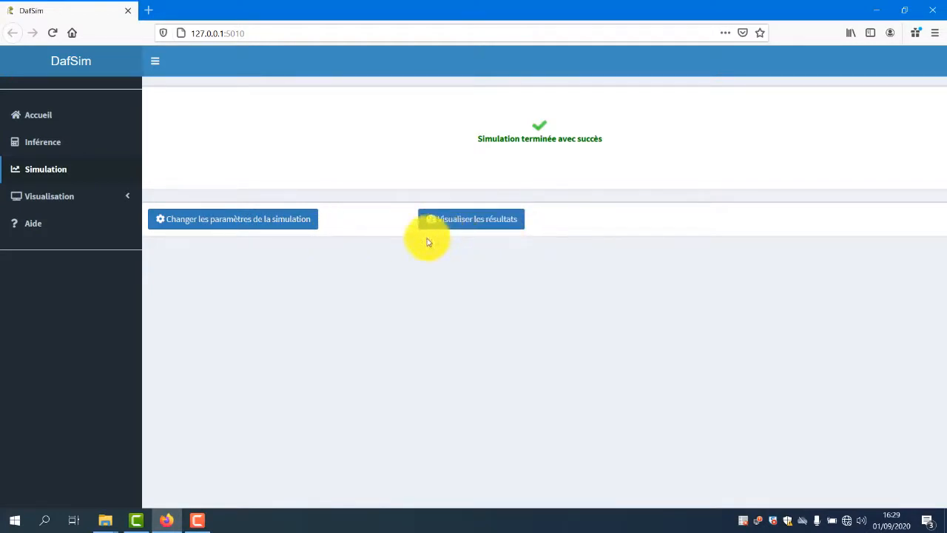
- Open the visualisation of the simulation results and display the simulation data information
left_click(506, 230)
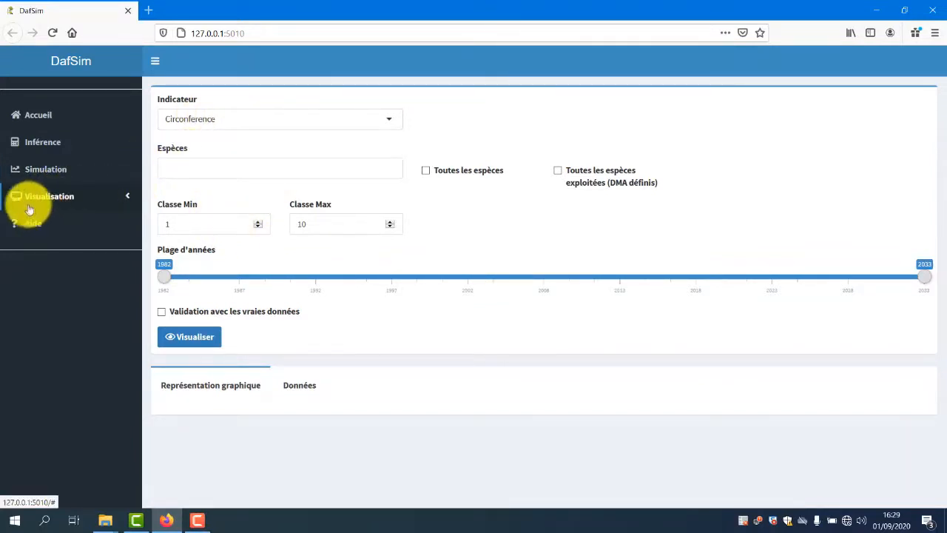
left_click(130, 201)
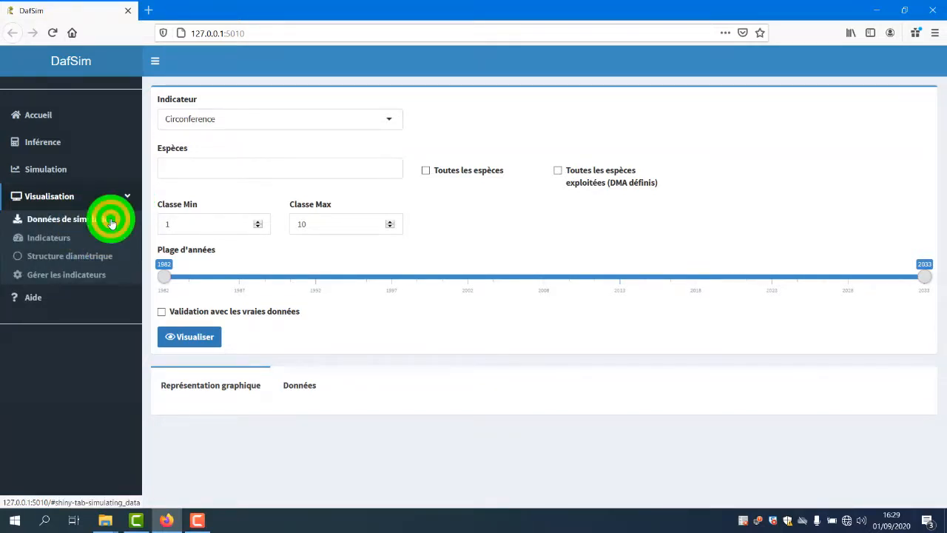
left_click(111, 222)
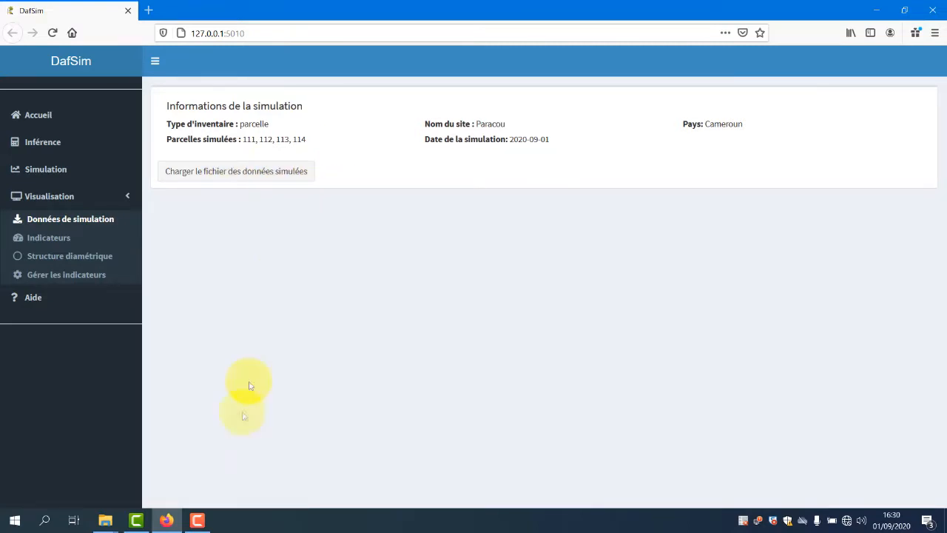
left_click(198, 522)
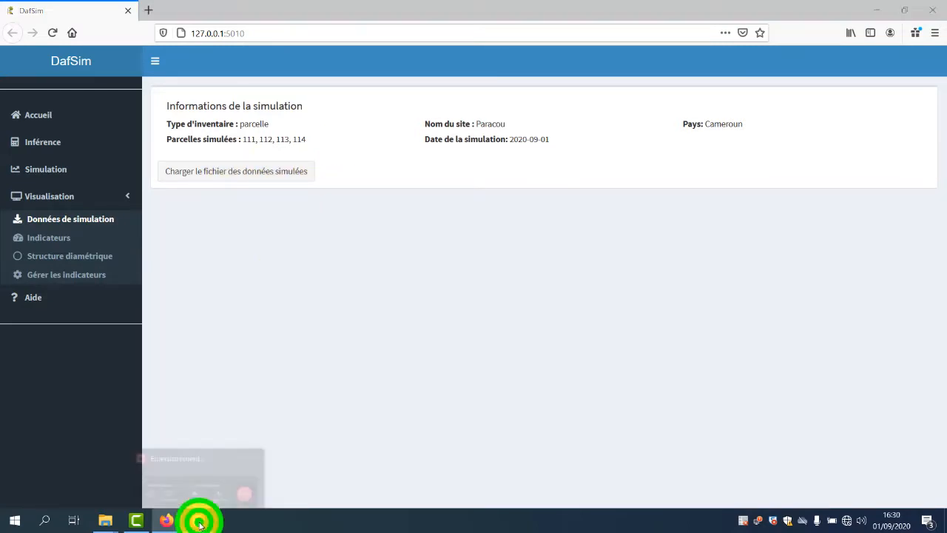